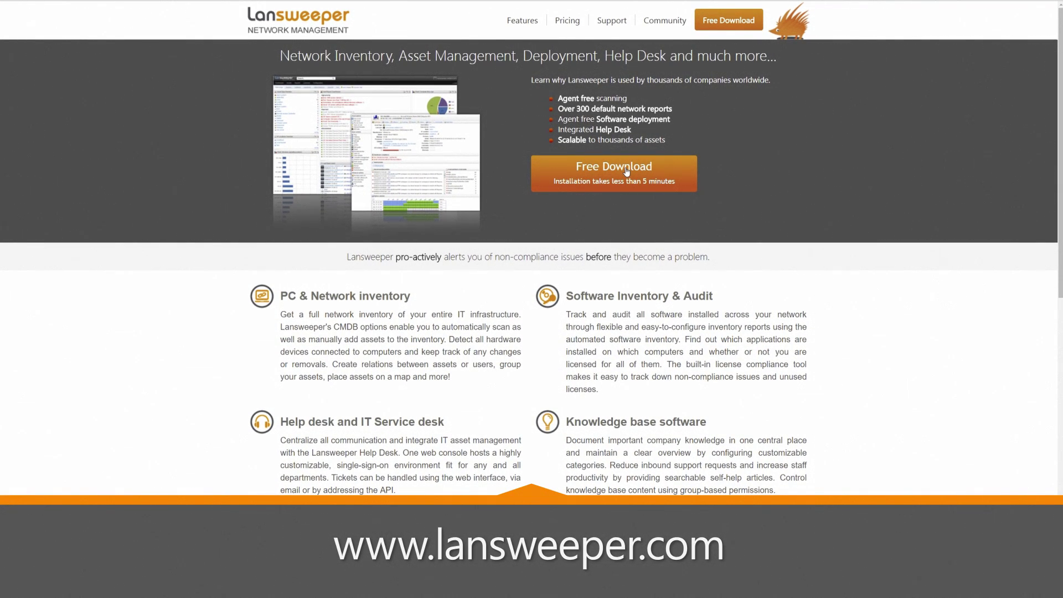
- Download the 48 MB LansweeperSetup installer from the Lansweeper website and run it
click(626, 171)
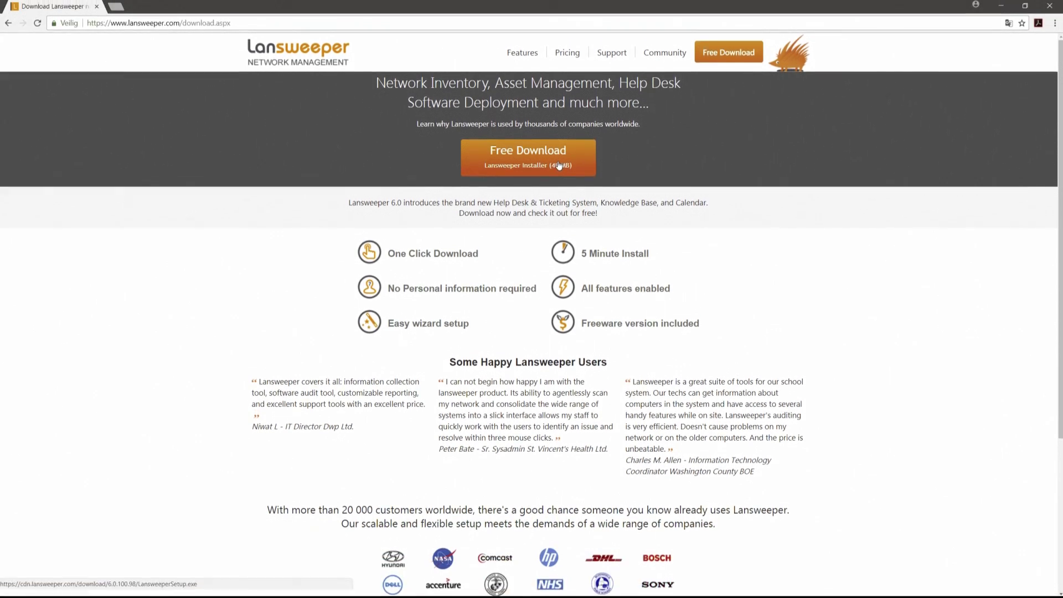
click(559, 133)
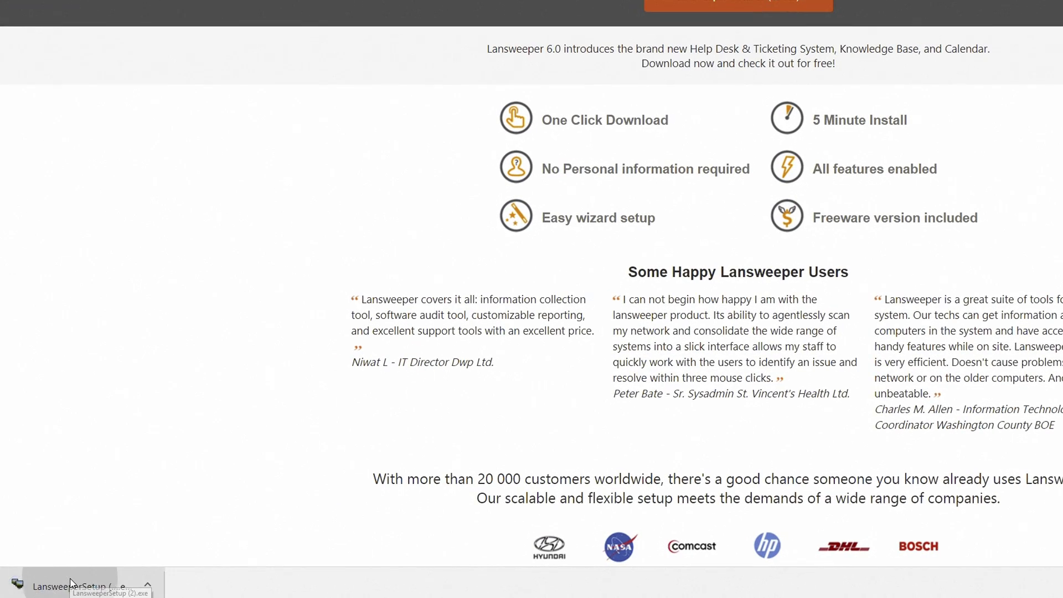
click(71, 582)
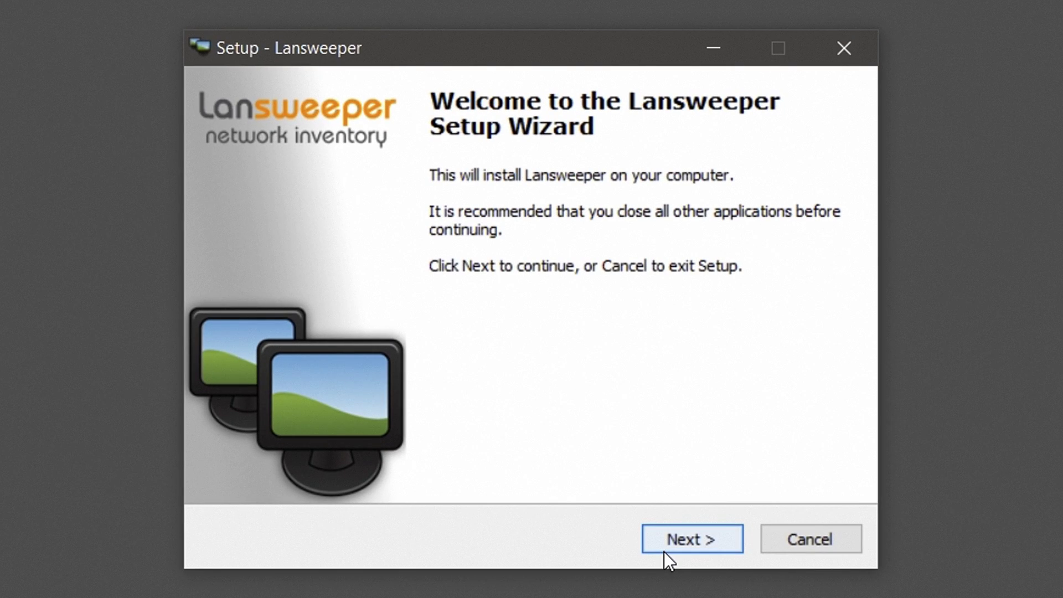
- Get past the welcome page, accept the license agreement, and continue with the Easy install option
click(664, 548)
drag(812, 274, 797, 437)
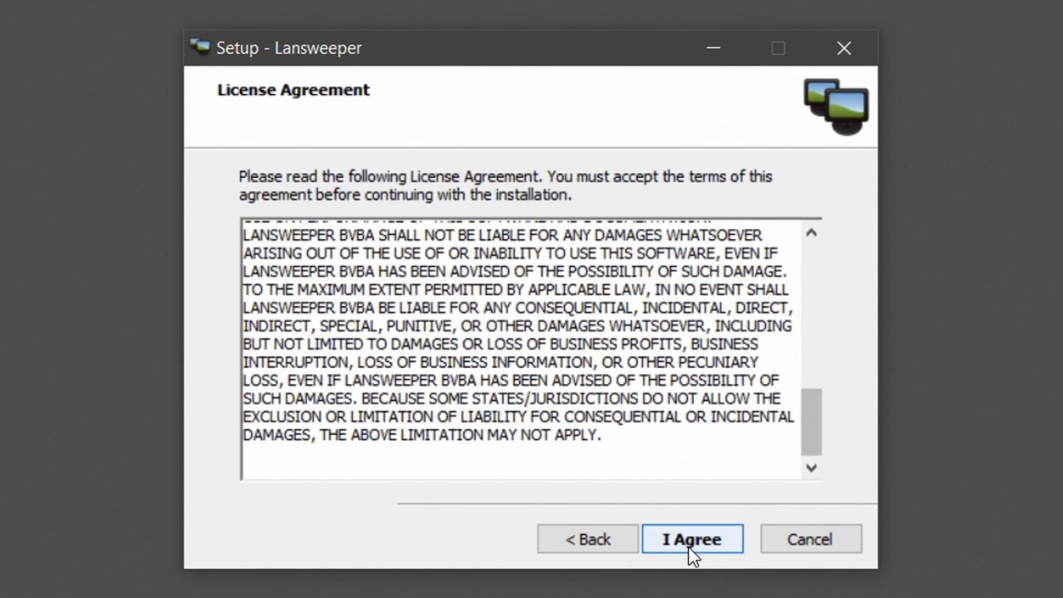
click(688, 546)
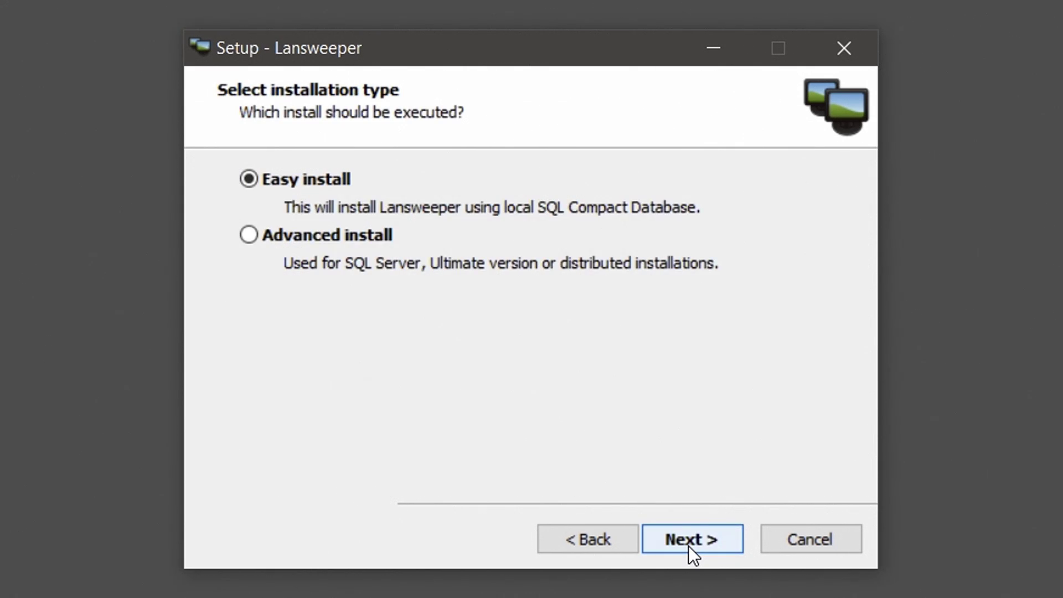
click(689, 546)
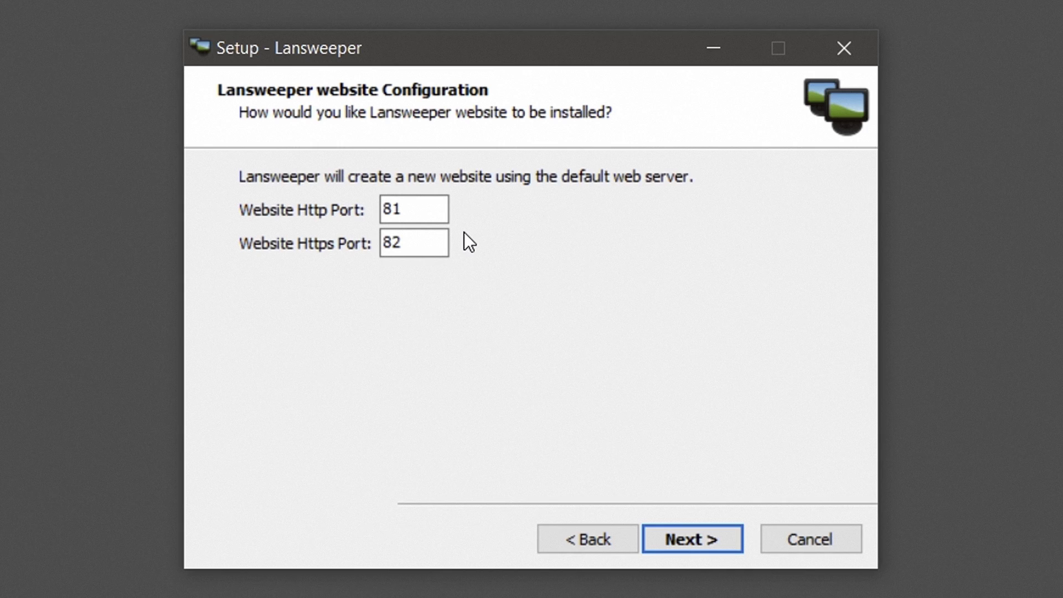
- Keep ports 81/82 and install into C:\Program Files (x86)\Lansweeper
click(679, 539)
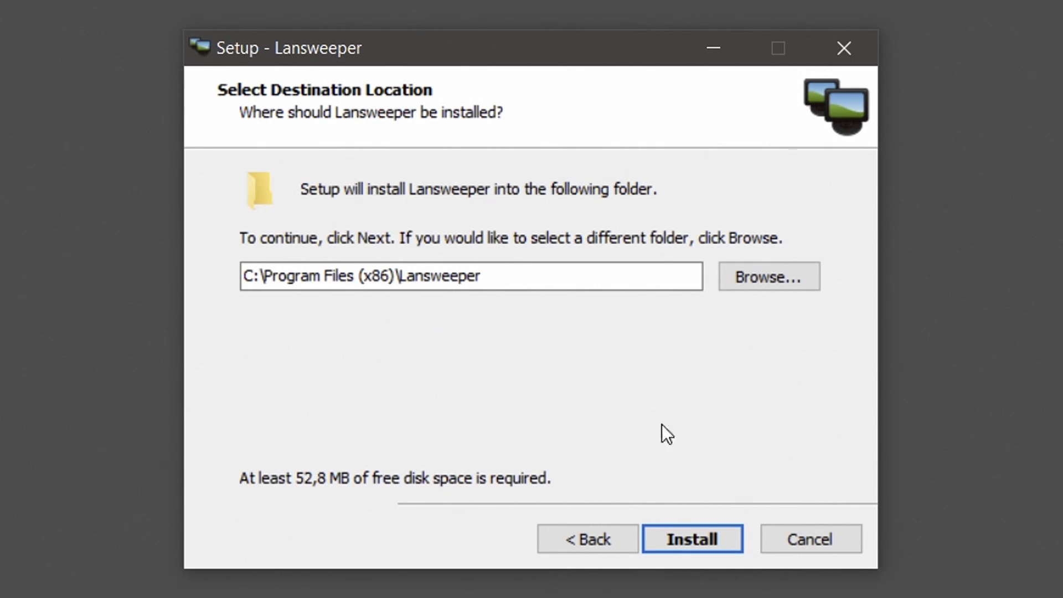
click(673, 531)
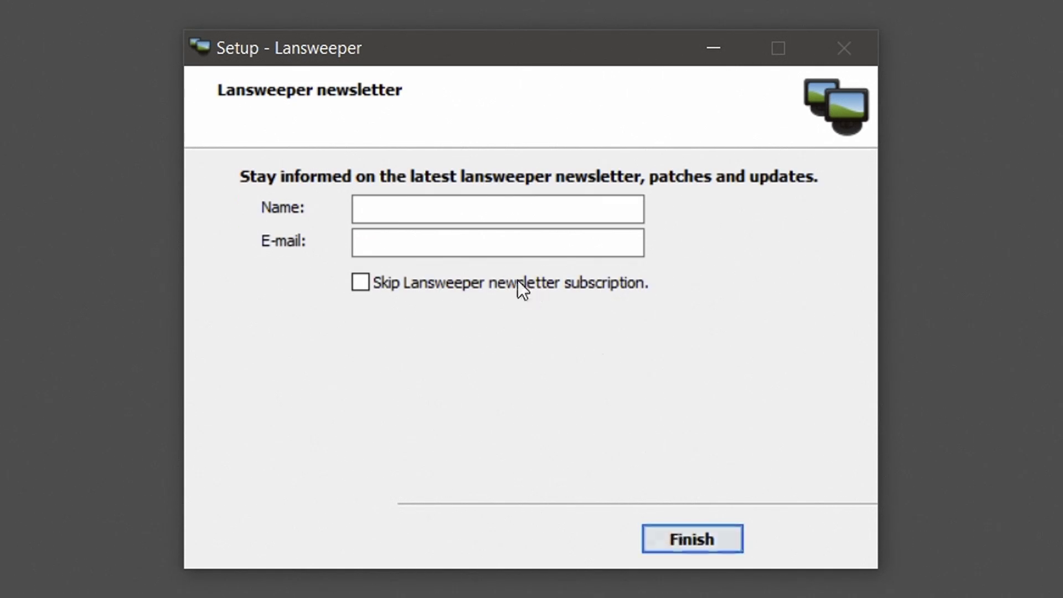
- Enter the subscriber's name and e-mail address for the newsletter, then finish the installer
click(443, 211)
text(John Doe)
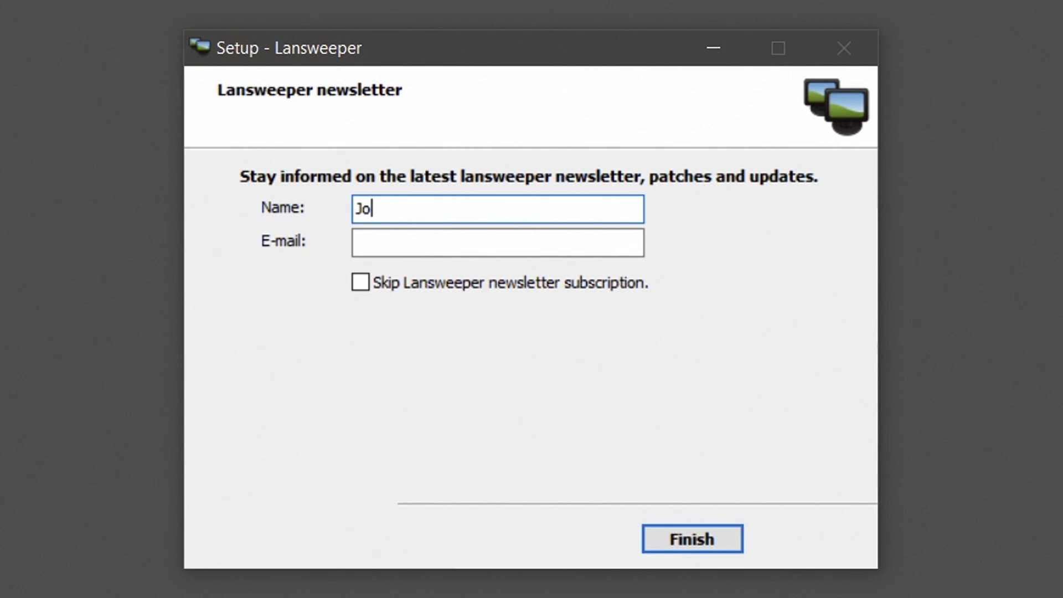
key(Tab)
text(john.)
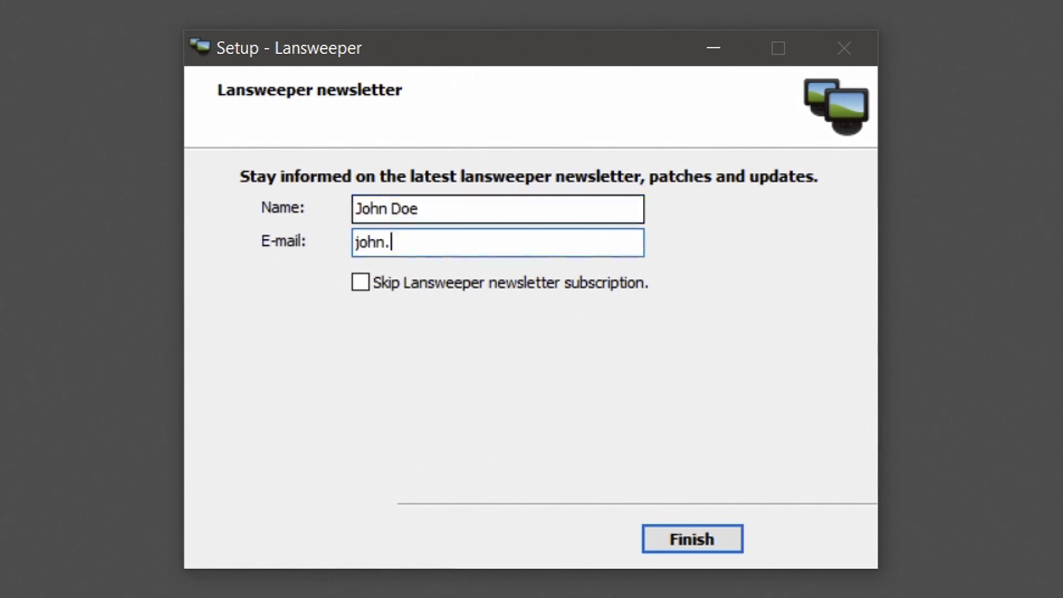
text(doe@company.com)
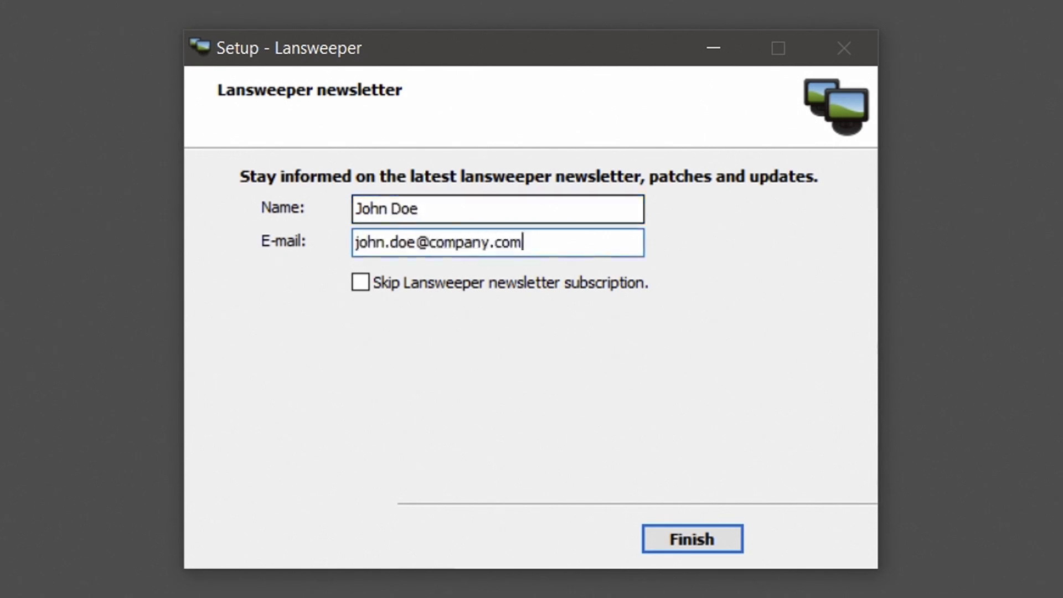
click(669, 540)
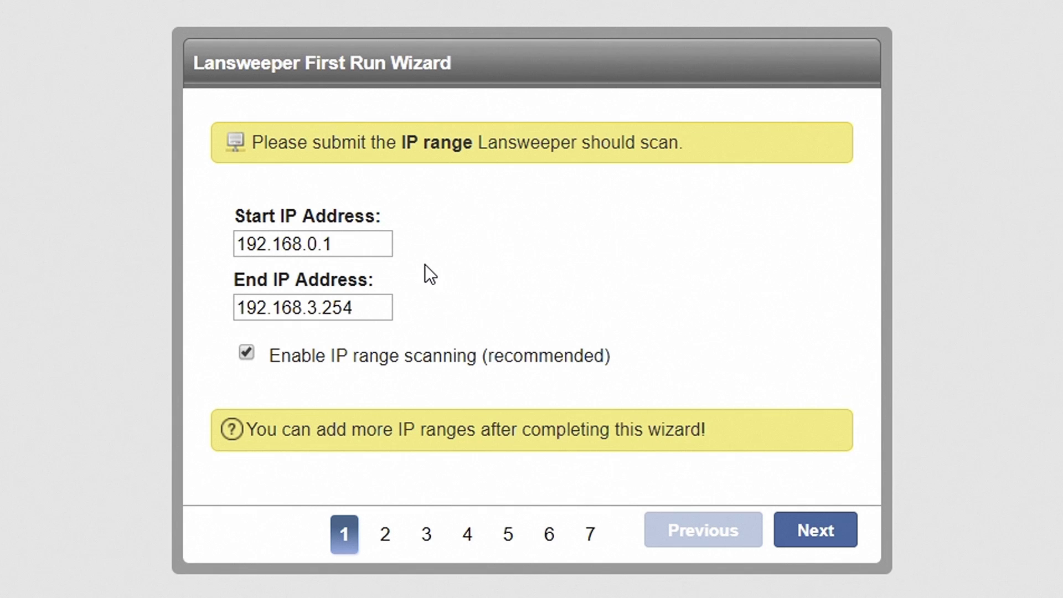
- Accept scanning of IP range 192.168.0.1–192.168.3.254 on wizard step 1
click(828, 534)
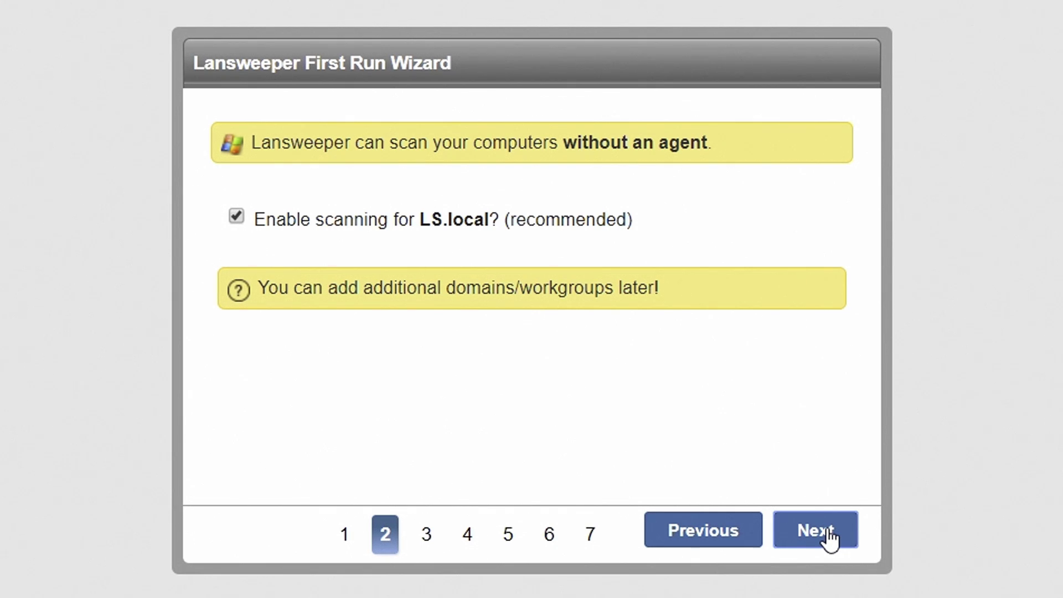
- Keep LS.local agentless scanning and enter the Windows administrator password
click(830, 538)
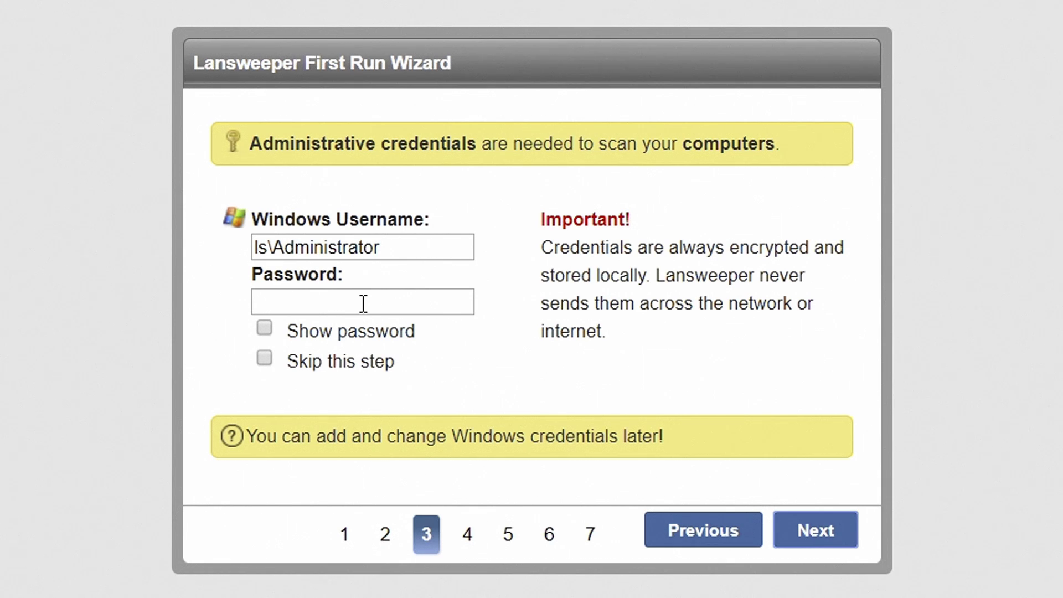
click(363, 304)
text(••••••)
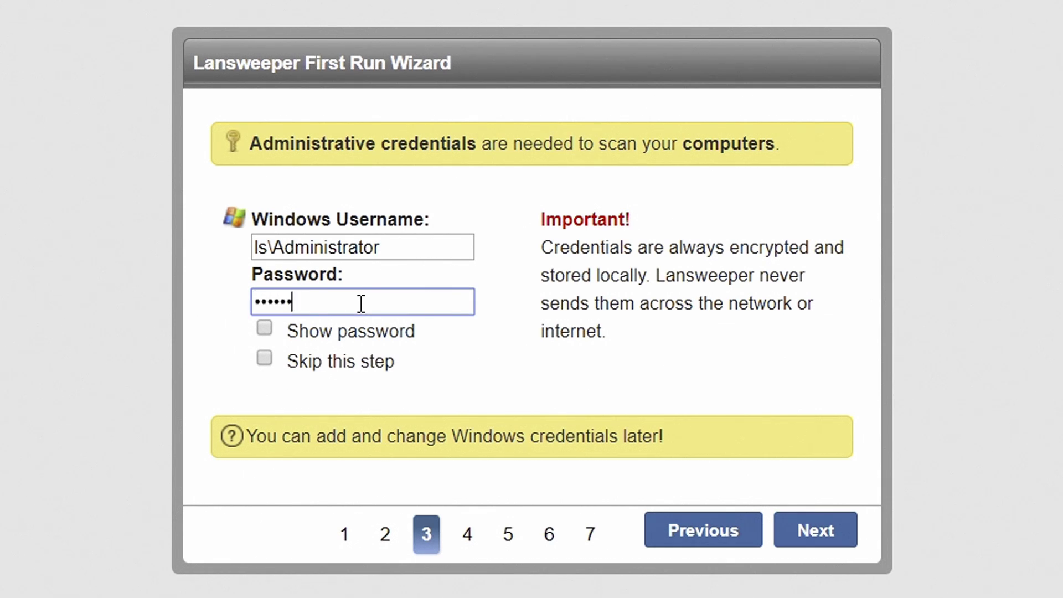
text(••••)
click(809, 530)
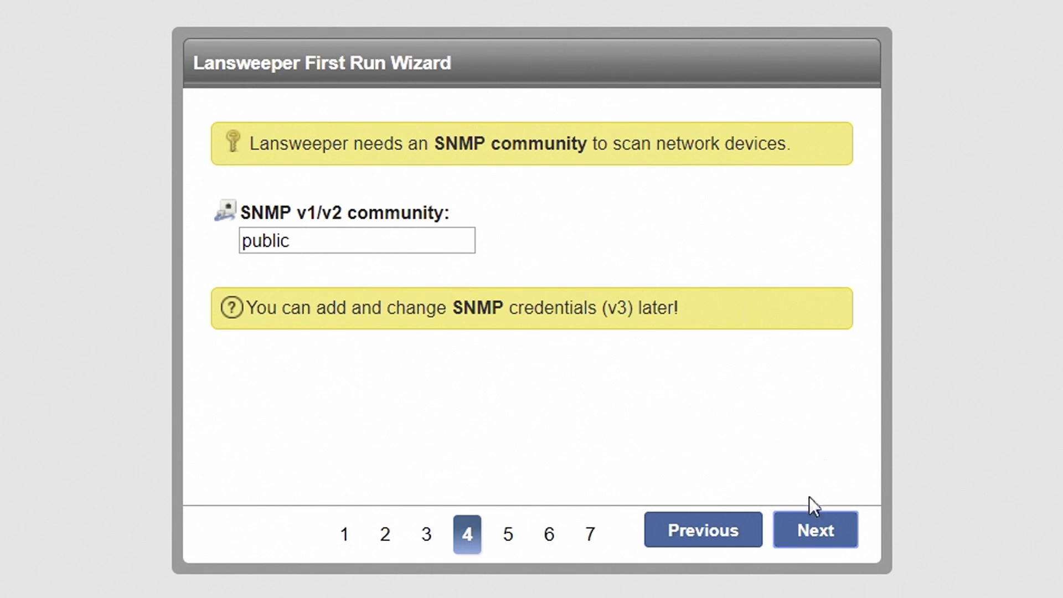
- Keep the public SNMP community and enter the SSH root password
click(811, 529)
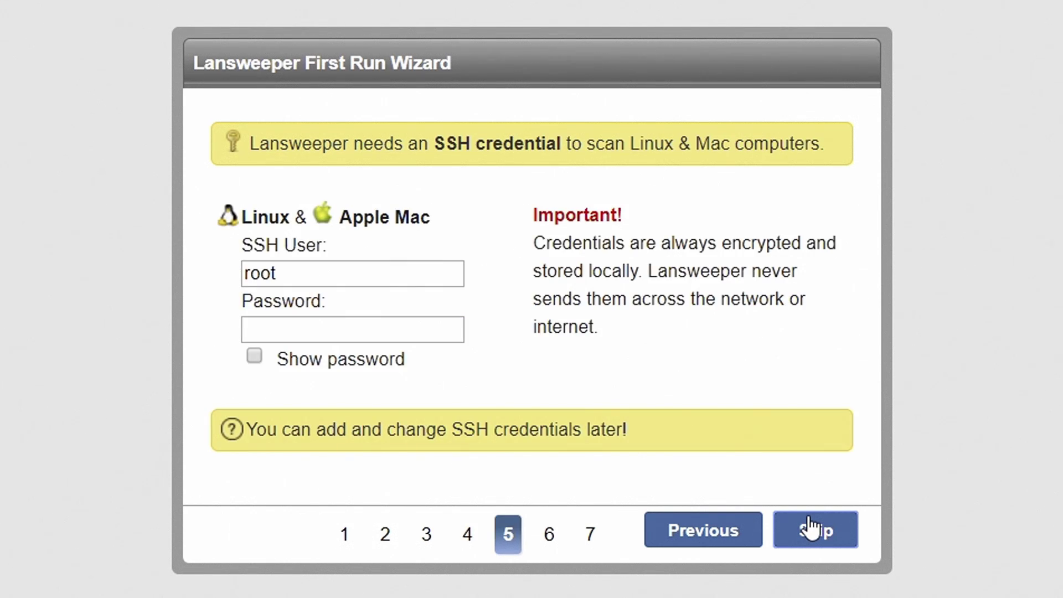
click(411, 334)
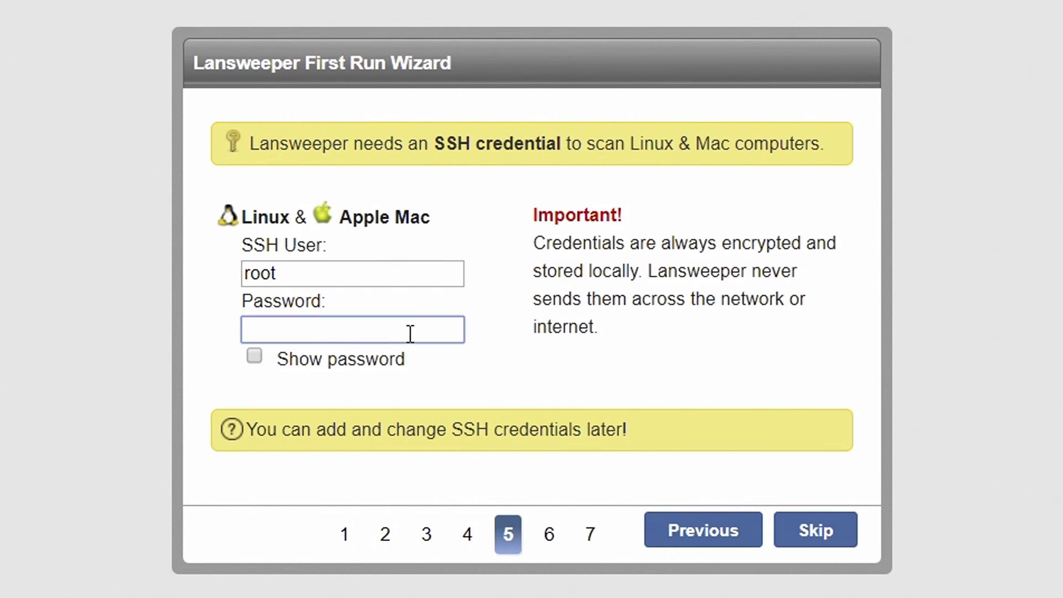
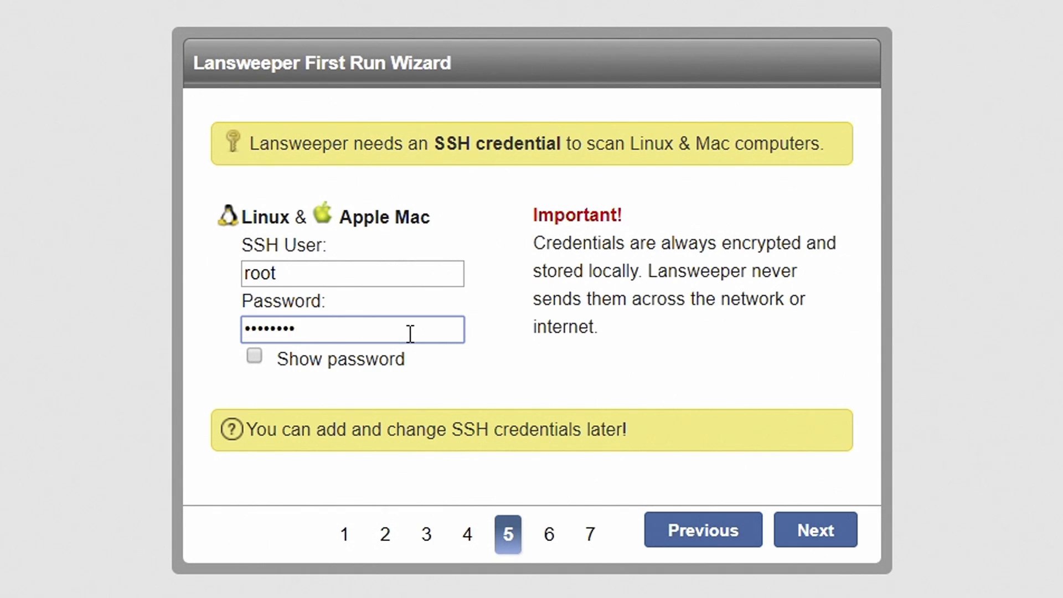
click(815, 533)
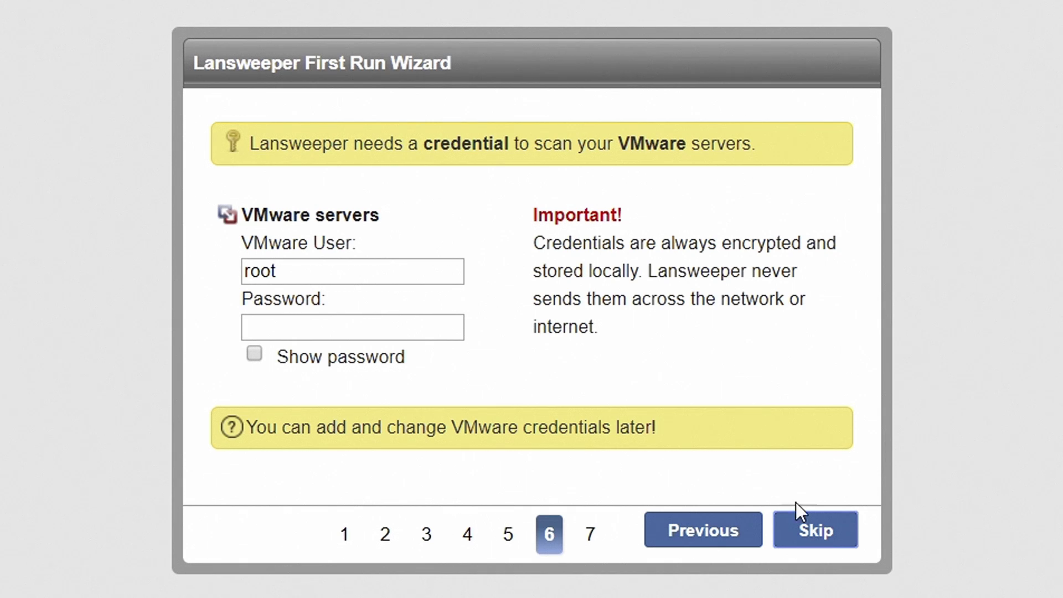
- Enter the VMware root password to reach wizard step 7
click(396, 322)
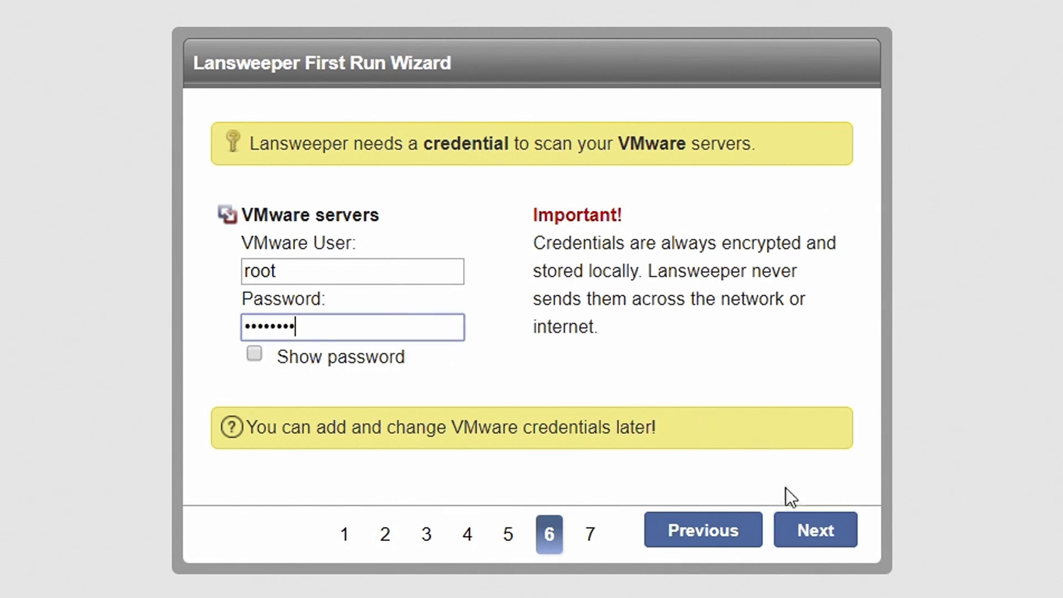
click(809, 534)
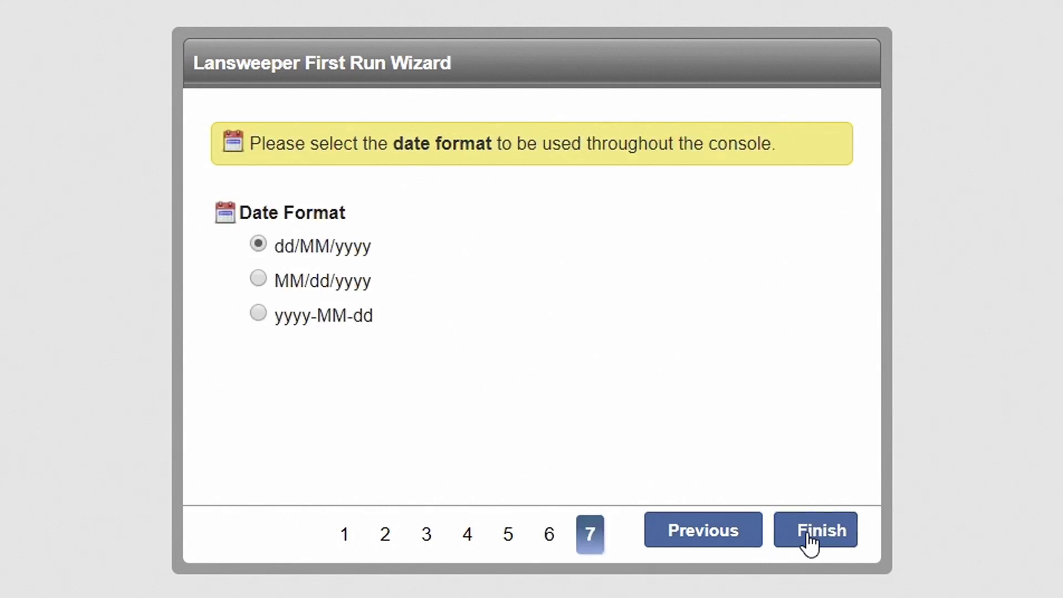
- Finish the wizard with dd/MM/yyyy dates and continue past scan server l029's status to the dashboard
click(808, 533)
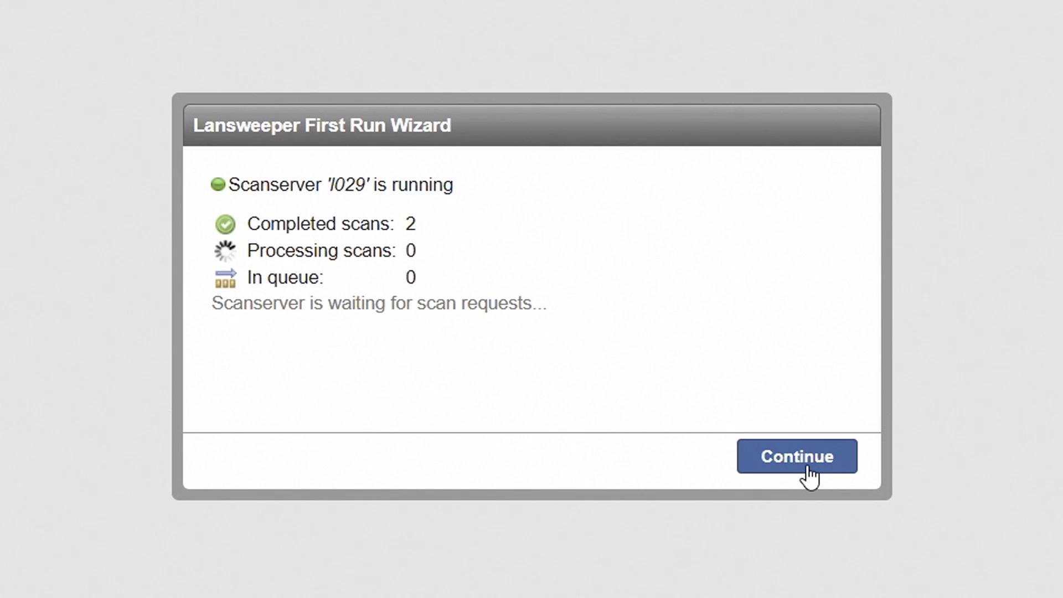
click(807, 468)
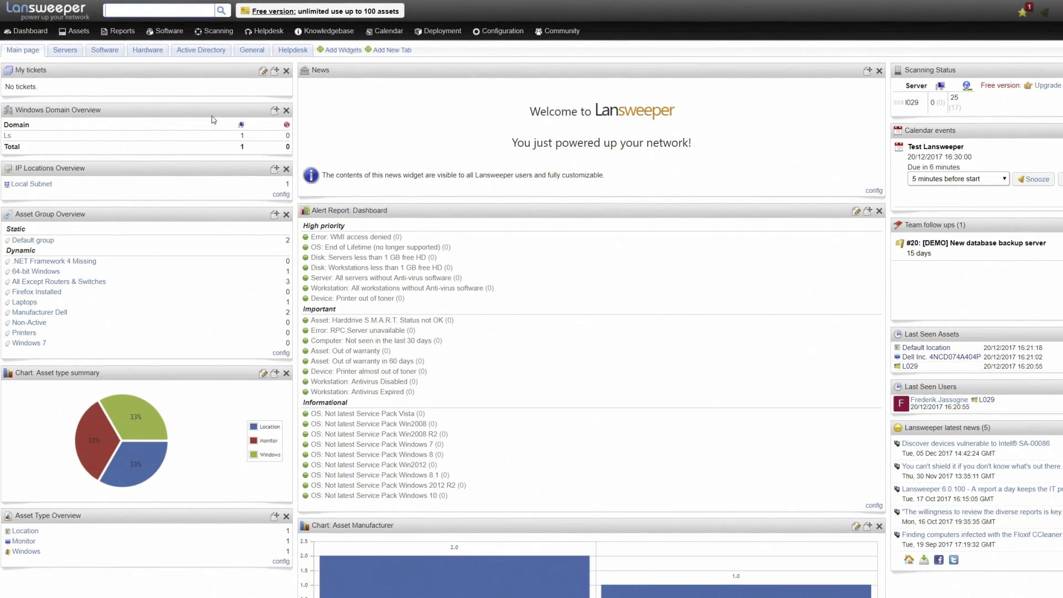
- From the Assets list of 139, open D010, the Dell OptiPlex 9020M running Windows 10 Pro
mouse_move(74, 31)
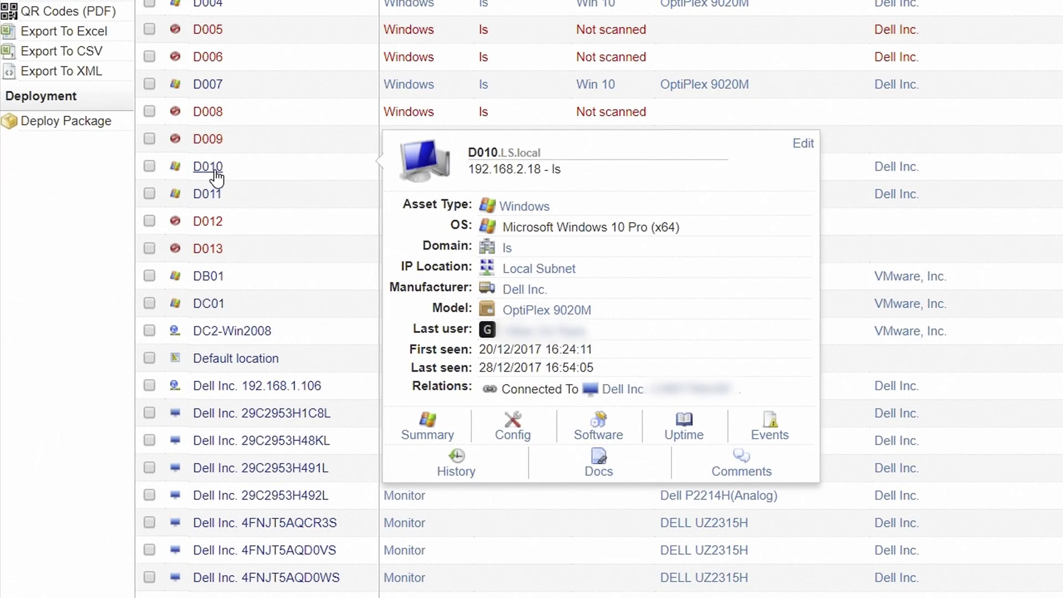
click(215, 173)
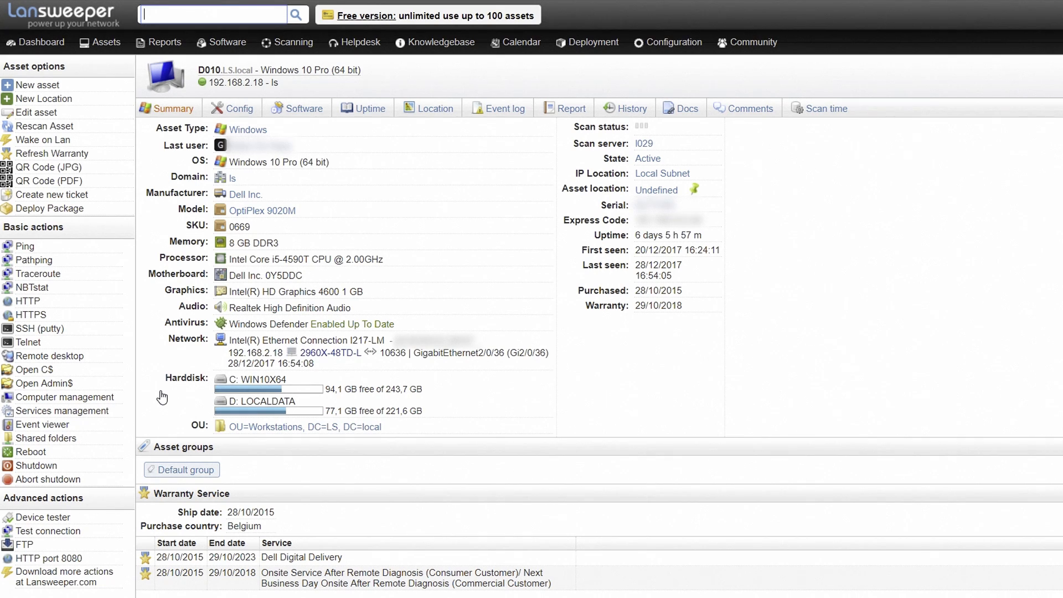